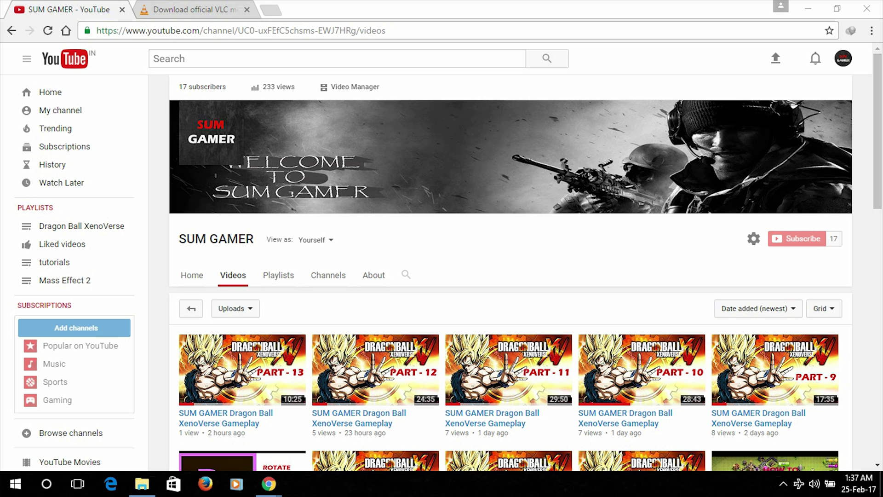
Glance at the VLC for Windows download page, then switch to the File Explorer folder holding video.MKV.
{"action": "left_click", "coordinate": [200, 9]}
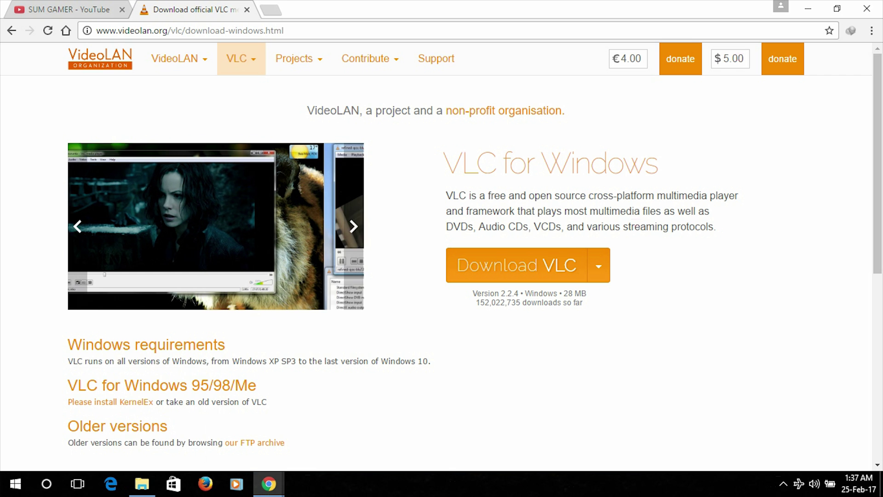
{"action": "left_click", "coordinate": [141, 483]}
Check the properties of the 22.4 MB video.MKV, then close them.
{"action": "left_click", "coordinate": [193, 134]}
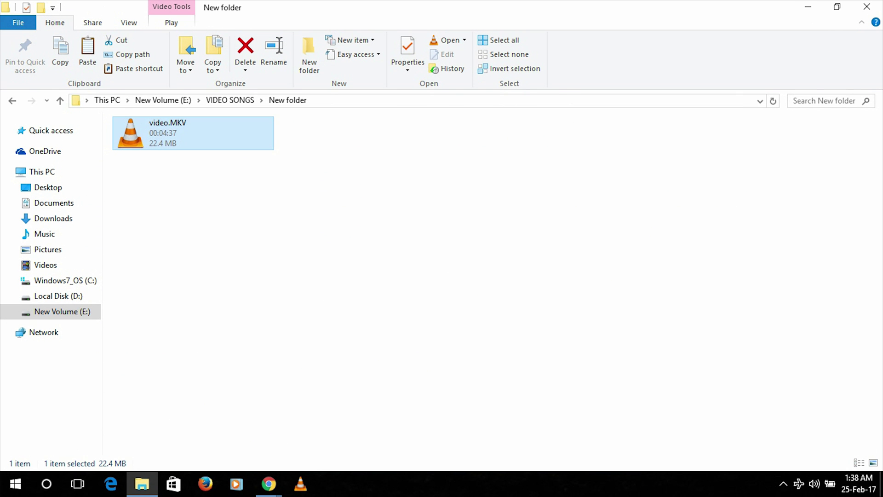
{"action": "key", "text": "alt+Return"}
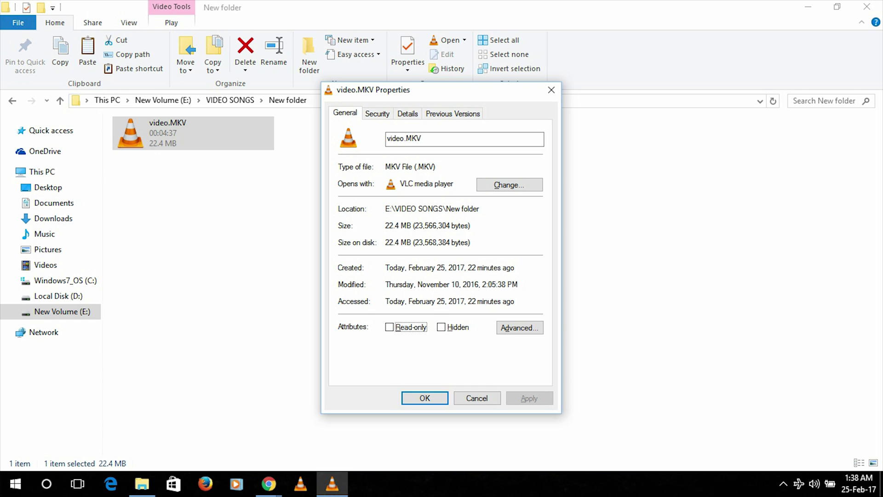
{"action": "key", "text": "Return"}
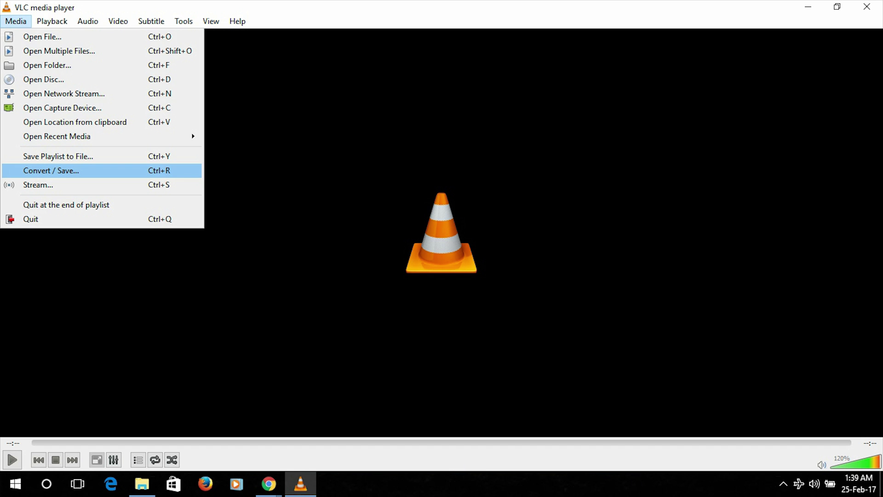
Load video.MKV as the Convert / Save source and continue to the conversion settings.
{"action": "left_click", "coordinate": [50, 170]}
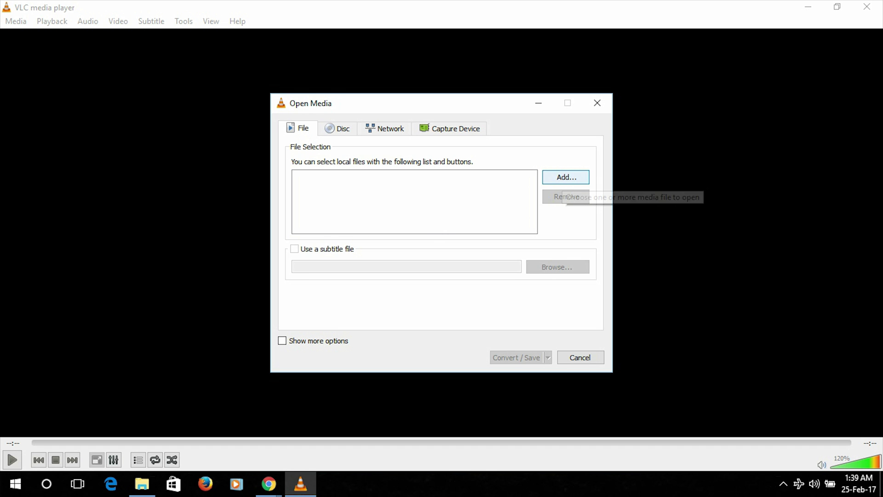
{"action": "left_click", "coordinate": [567, 177]}
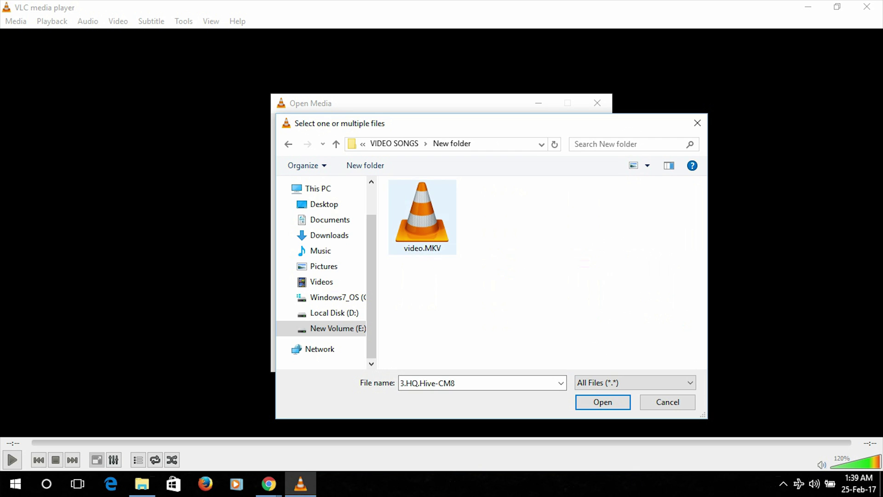
{"action": "left_click", "coordinate": [422, 216]}
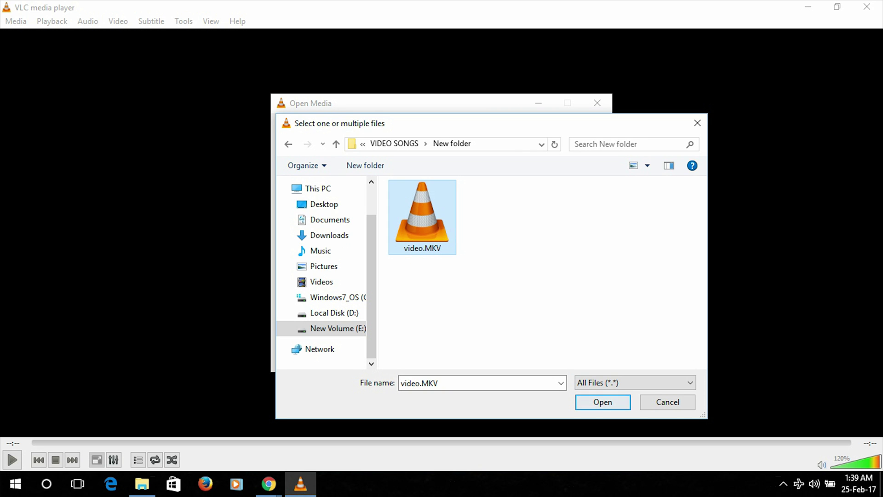
{"action": "left_click", "coordinate": [602, 402]}
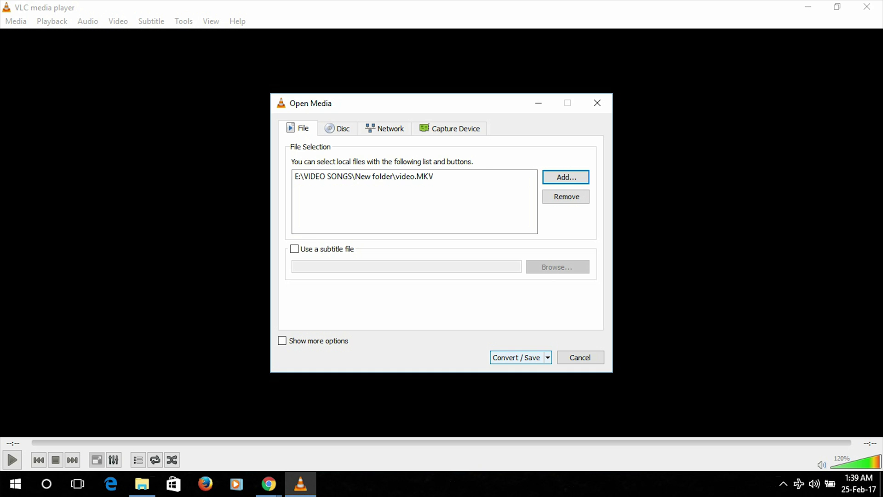
{"action": "left_click", "coordinate": [516, 356]}
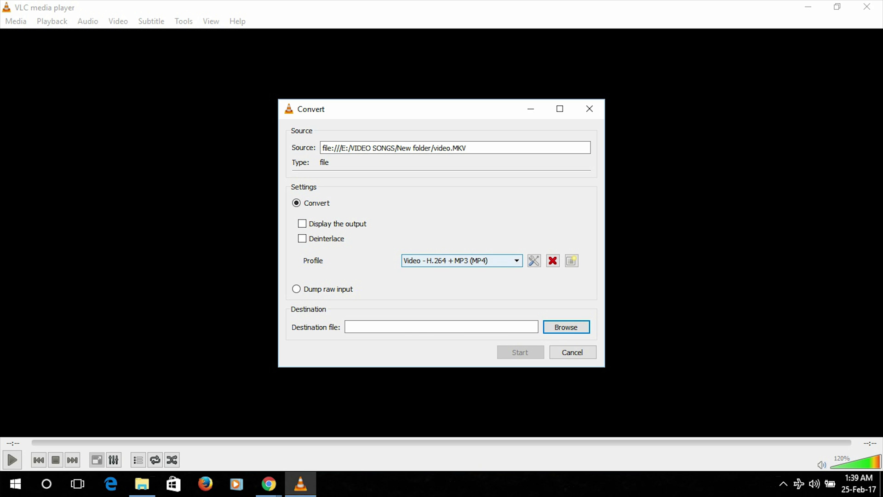
Choose the 'Video for MPEG4 720p TV/device' profile, tick Keep original audio track, and save the profile.
{"action": "left_click", "coordinate": [461, 260]}
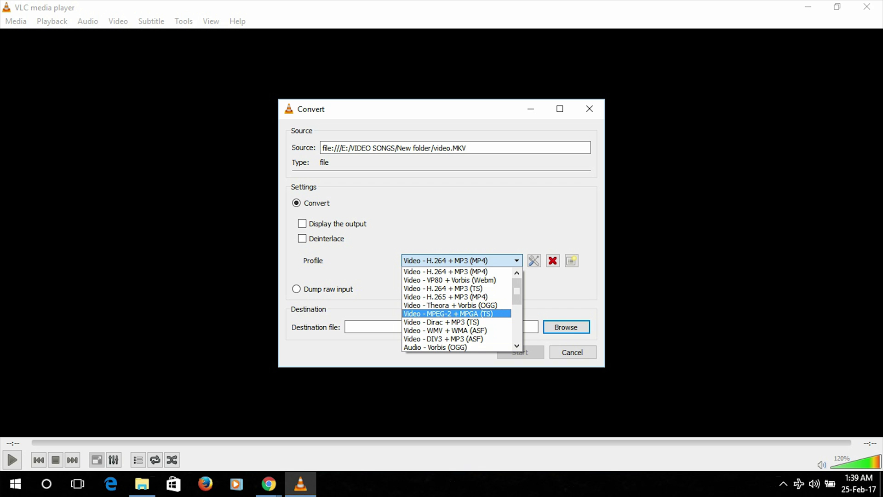
{"action": "scroll", "coordinate": [455, 311], "scroll_direction": "down", "scroll_amount": 2}
{"action": "scroll", "coordinate": [455, 311], "scroll_direction": "down", "scroll_amount": 1}
{"action": "scroll", "coordinate": [456, 321], "scroll_direction": "down", "scroll_amount": 1}
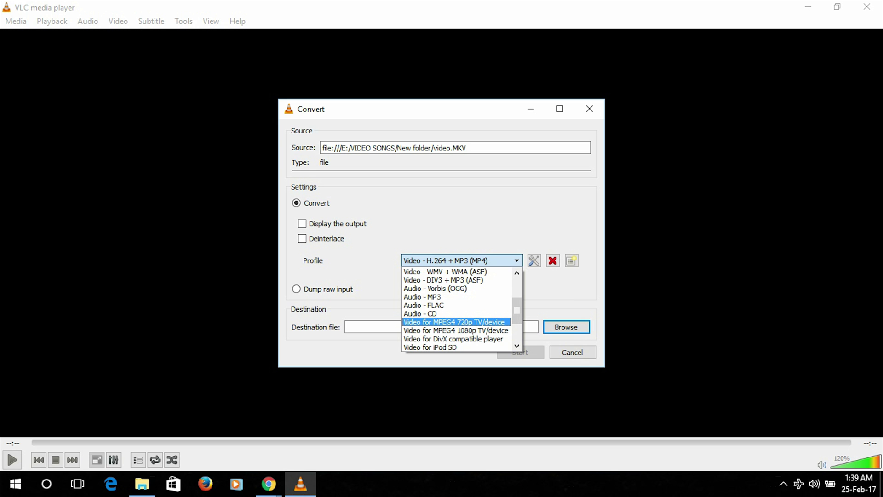
{"action": "left_click", "coordinate": [454, 322]}
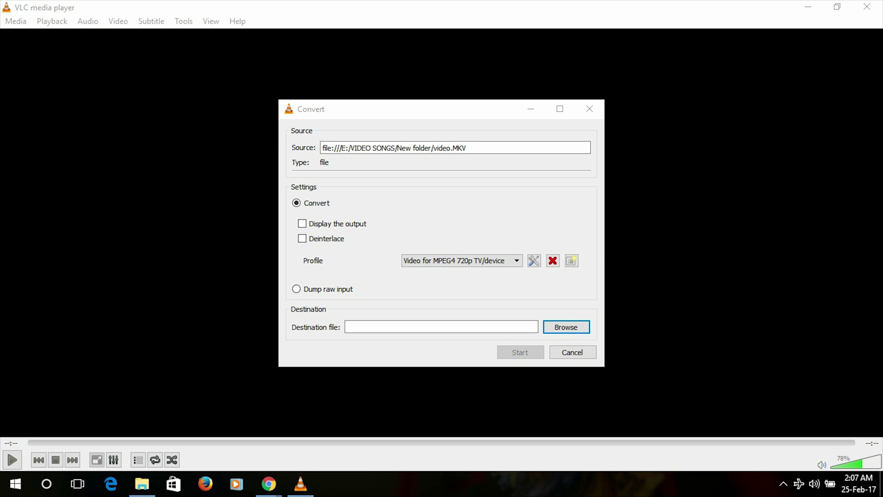
{"action": "left_click", "coordinate": [534, 260]}
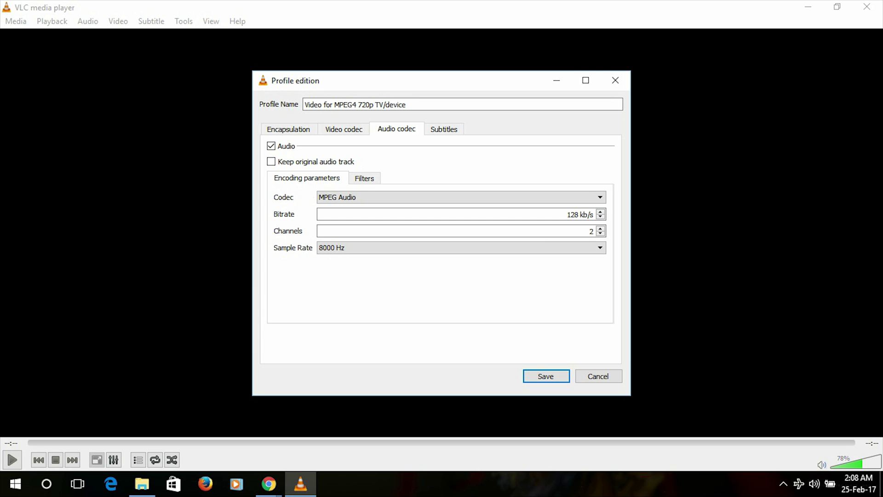
{"action": "left_click", "coordinate": [271, 161]}
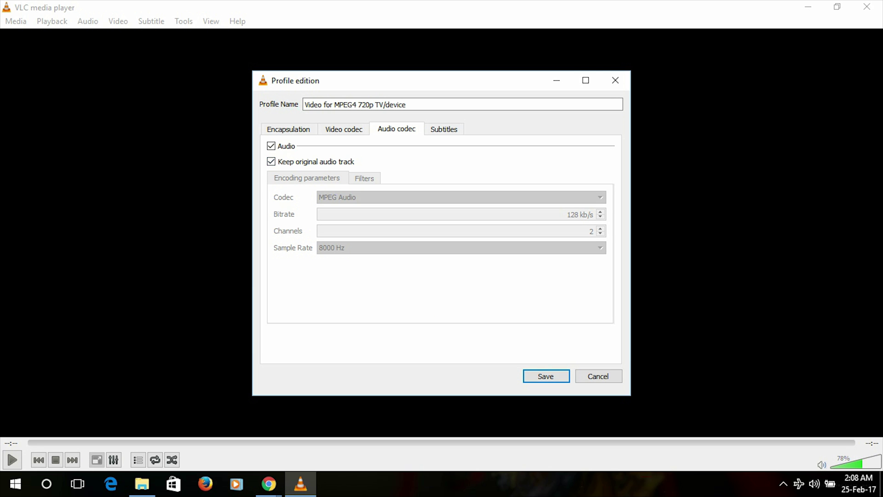
{"action": "left_click", "coordinate": [546, 376]}
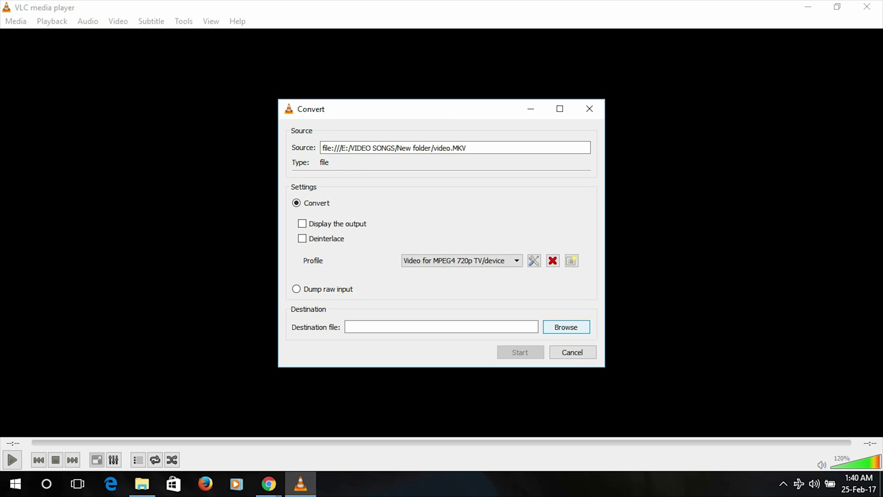
Set the output file to 'converted video.mp4' in the folder holding video.MKV.
{"action": "left_click", "coordinate": [566, 327]}
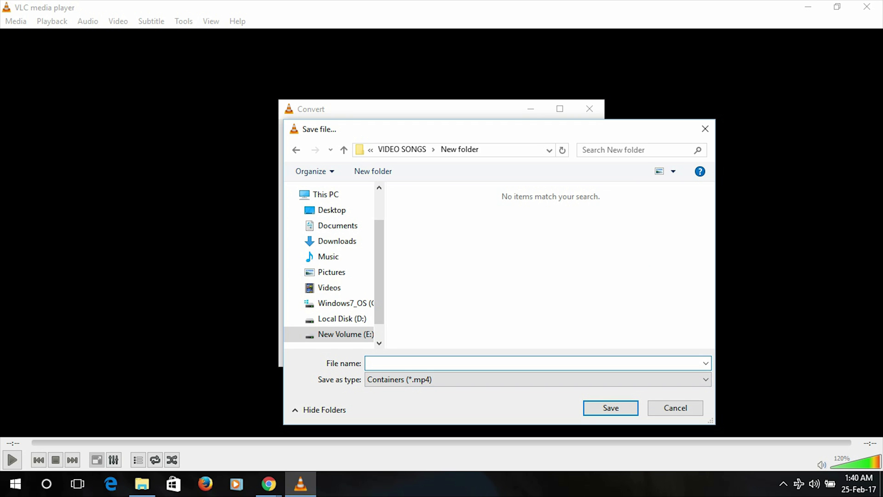
{"action": "type", "text": "v"}
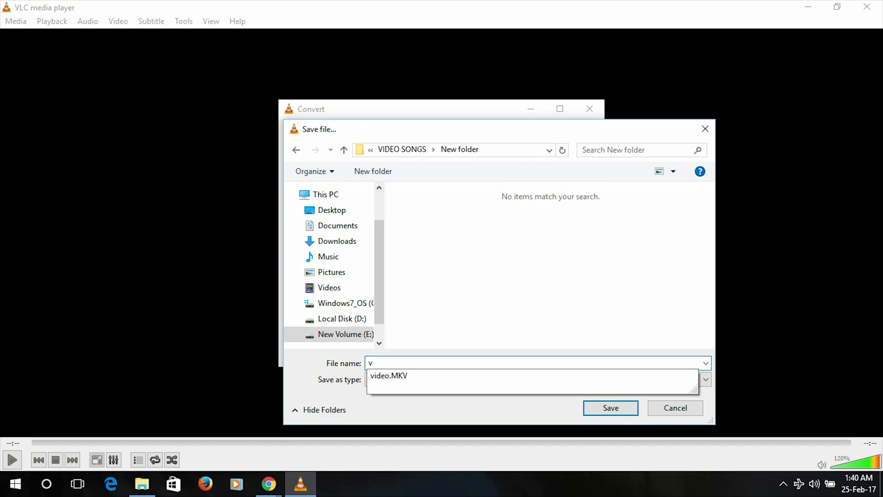
{"action": "key", "text": "BackSpace"}
{"action": "type", "text": "\\"}
{"action": "key", "text": "BackSpace"}
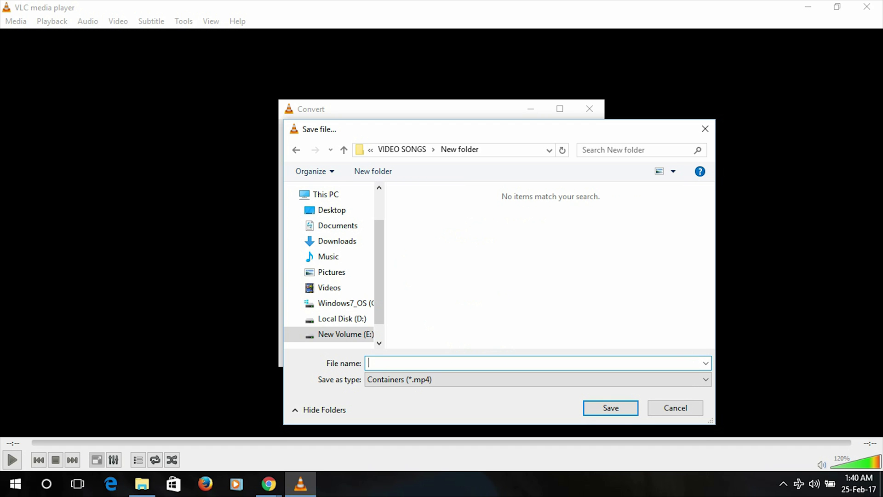
{"action": "type", "text": "c"}
{"action": "type", "text": "onver"}
{"action": "type", "text": "ted vide"}
{"action": "type", "text": "o"}
{"action": "type", "text": ".m"}
{"action": "type", "text": "p4"}
{"action": "key", "text": "Return"}
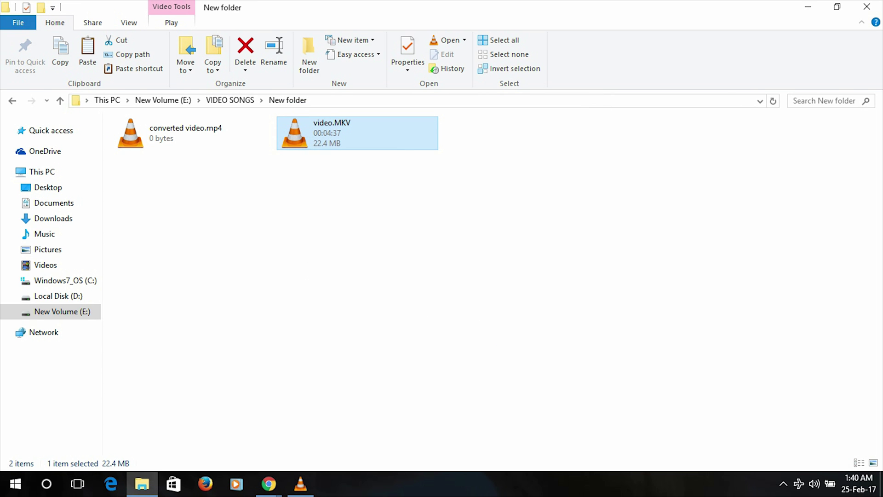
Once the conversion is done, view the properties of video.MKV, then of the 45.4 MB converted video.mp4.
{"action": "left_click", "coordinate": [300, 483]}
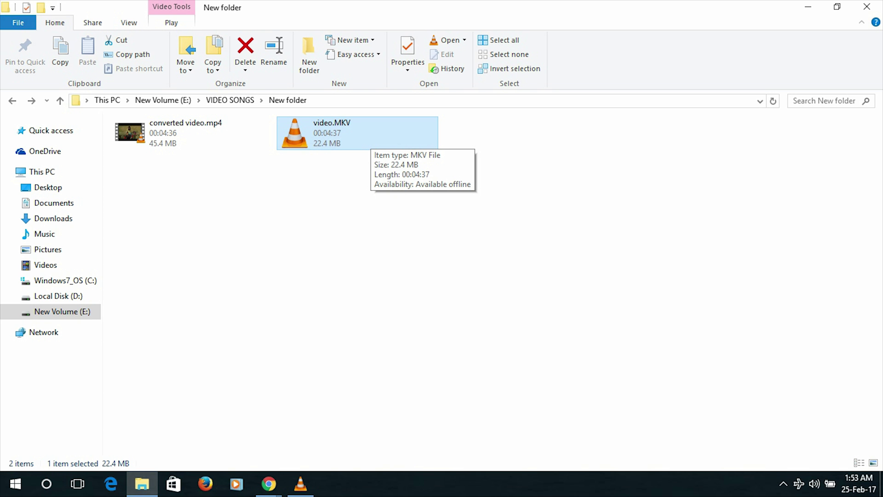
{"action": "key", "text": "alt+Return"}
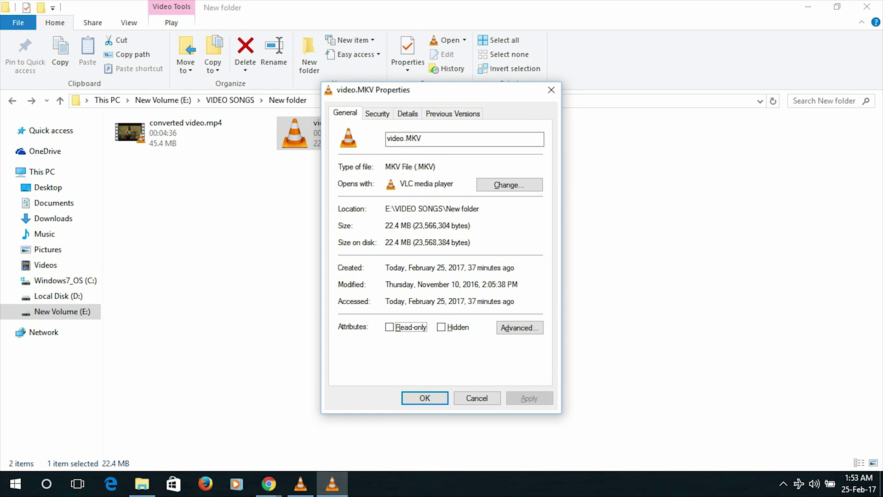
{"action": "left_click", "coordinate": [551, 90]}
{"action": "left_click", "coordinate": [193, 132]}
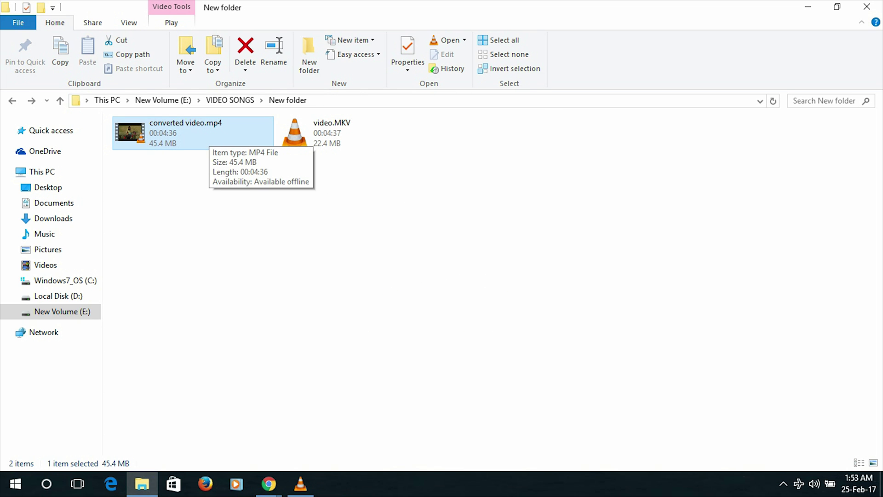
{"action": "key", "text": "alt+Return"}
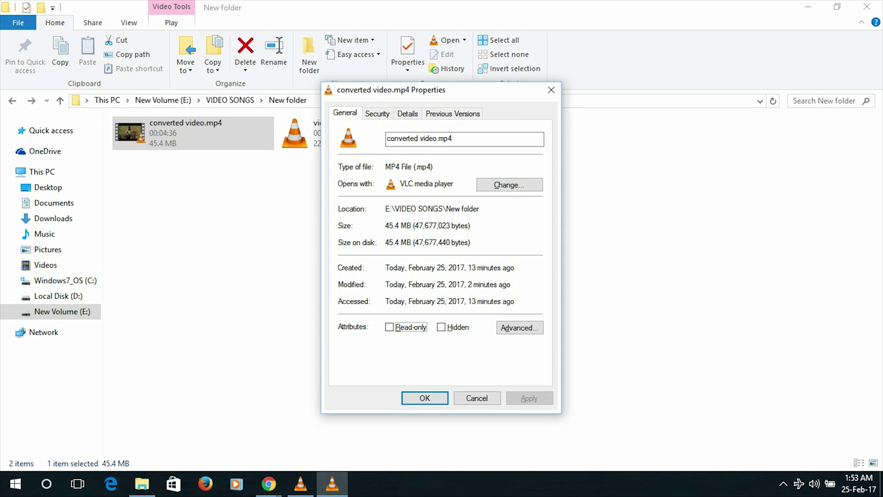